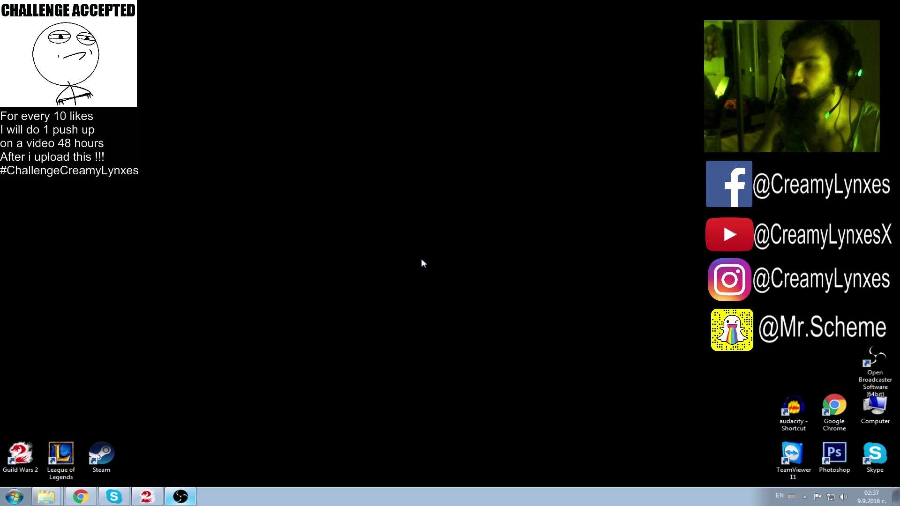
# Bring the Chrome window forward from the taskbar
pyautogui.click(81, 497)
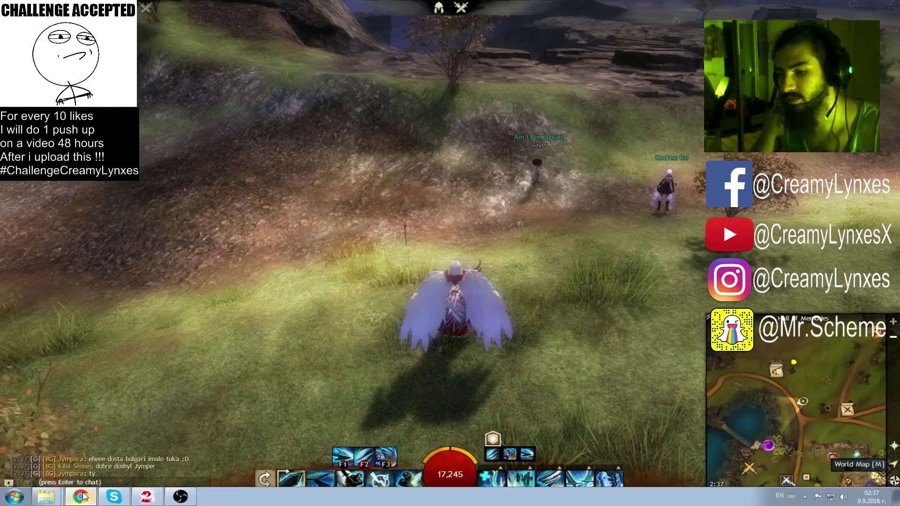
# Load obsproject.com, start the Windows 7/8/10 OBS Studio download, then cancel it
pyautogui.click(224, 7)
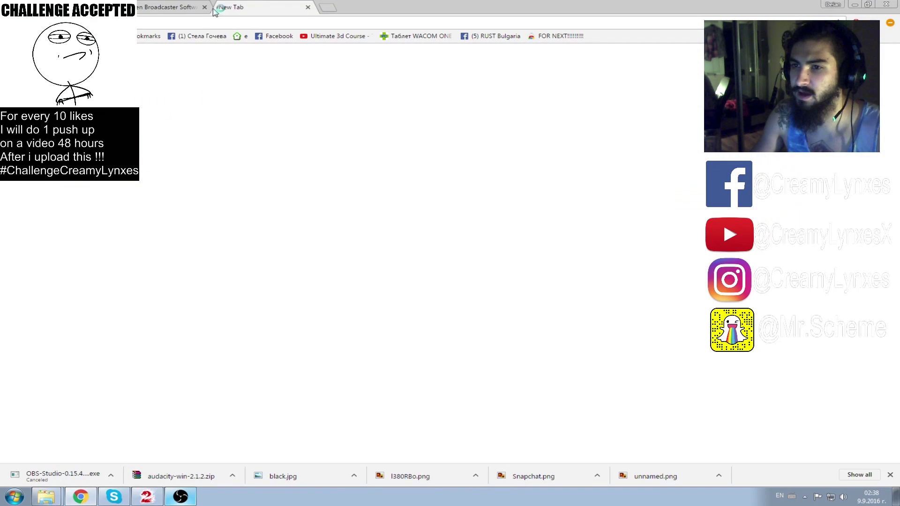
pyautogui.click(204, 7)
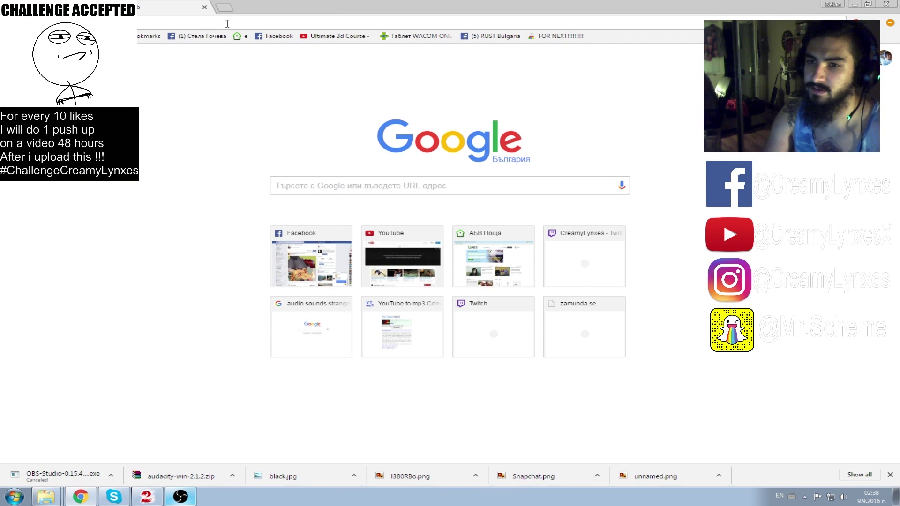
pyautogui.press('Return')
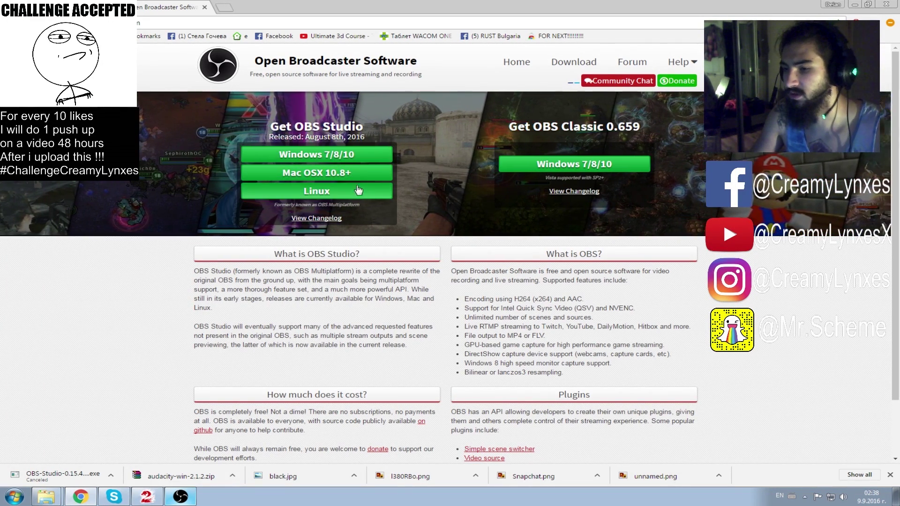
pyautogui.click(359, 159)
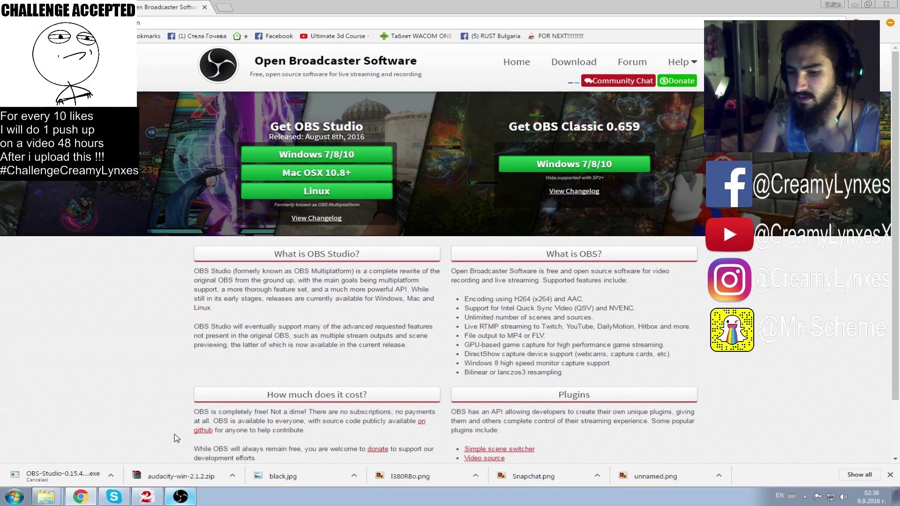
pyautogui.click(111, 475)
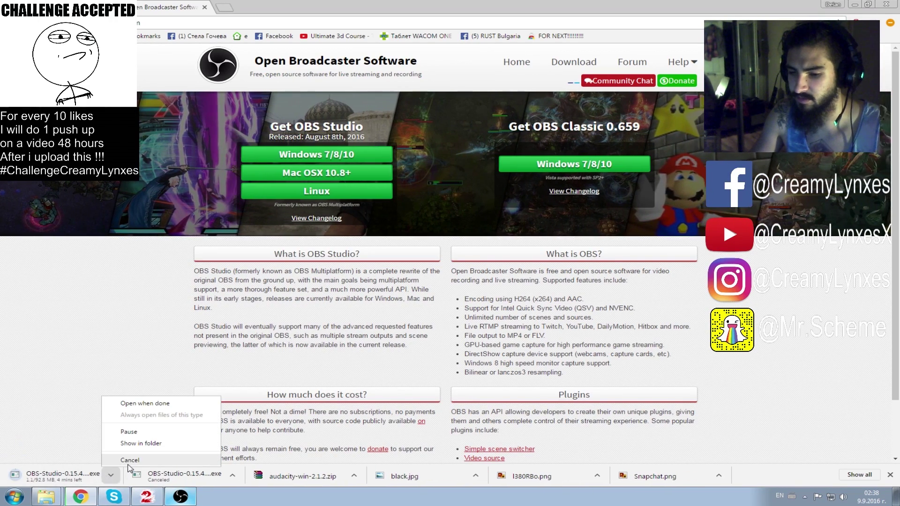
pyautogui.click(128, 462)
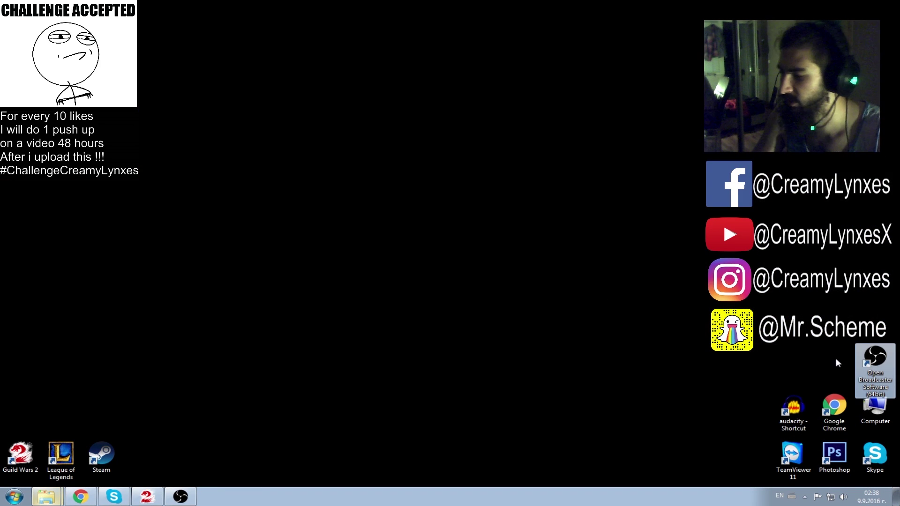
# Dismiss the 'open br' Start search and bring back the running OBS window
pyautogui.click(14, 498)
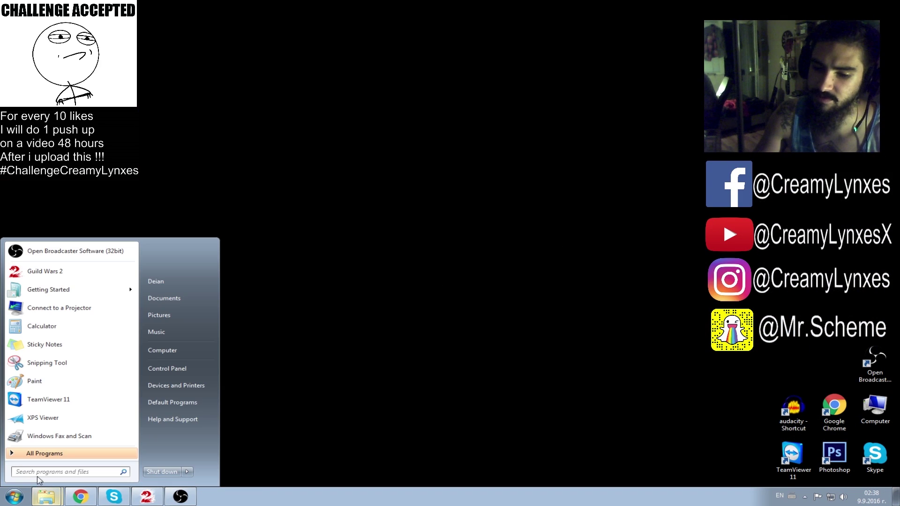
pyautogui.write('open br')
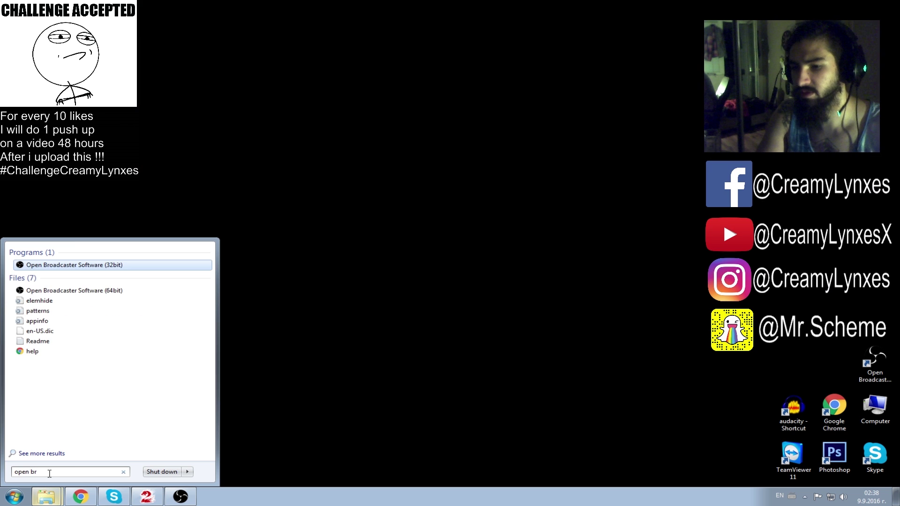
pyautogui.click(412, 158)
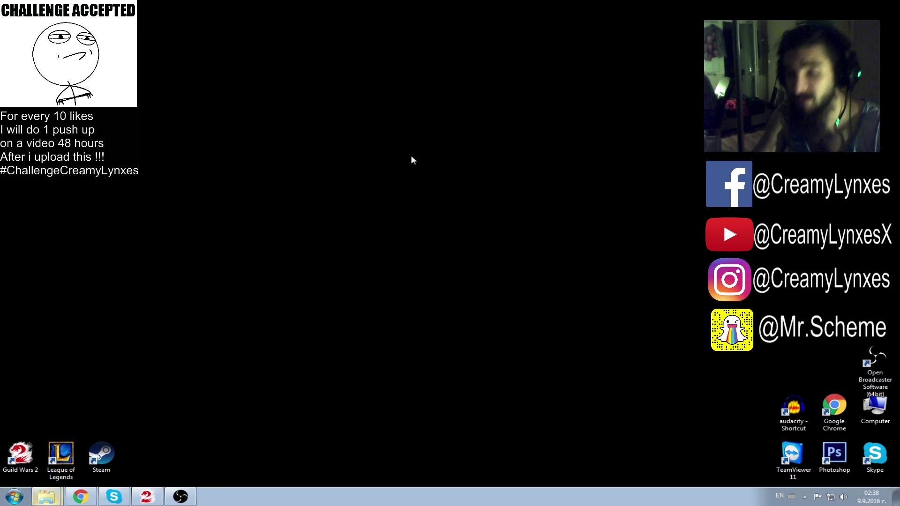
pyautogui.press('super+d')
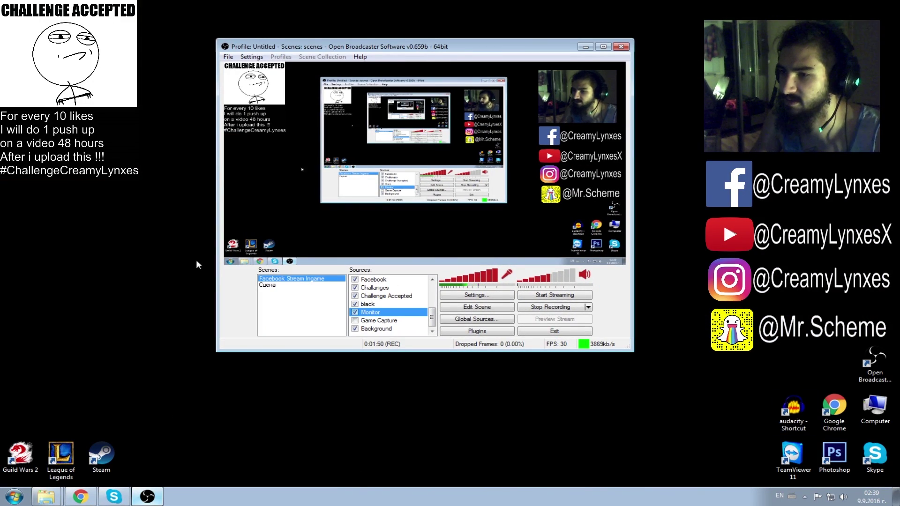
pyautogui.scroll(3, 432, 298)
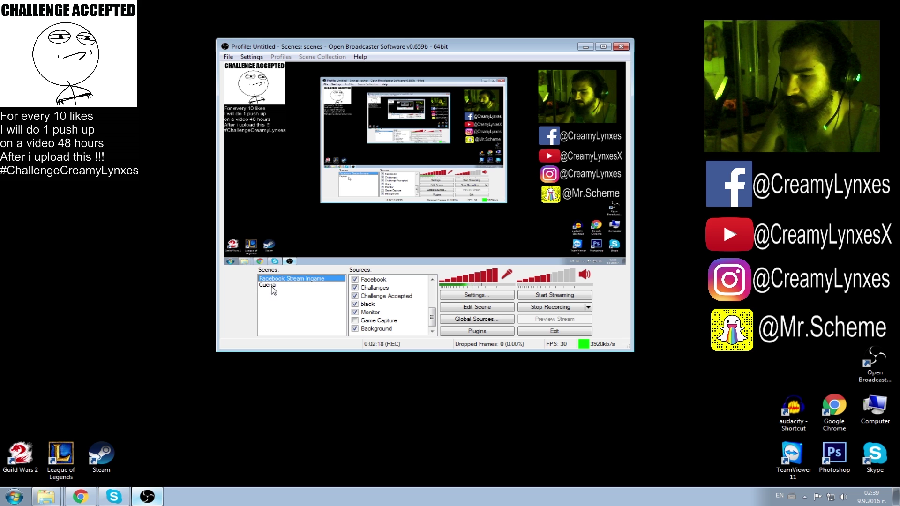
pyautogui.scroll(3, 432, 303)
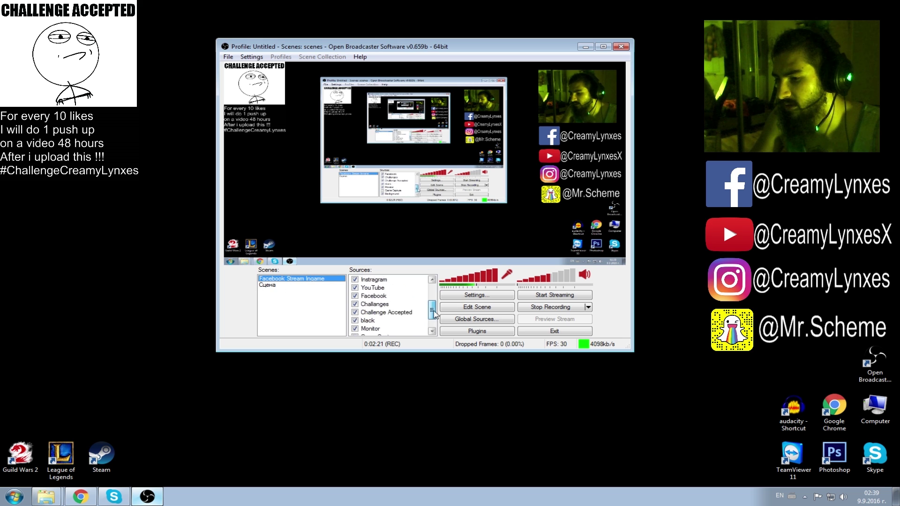
pyautogui.scroll(3, 433, 302)
pyautogui.scroll(-1, 431, 301)
pyautogui.scroll(2, 431, 292)
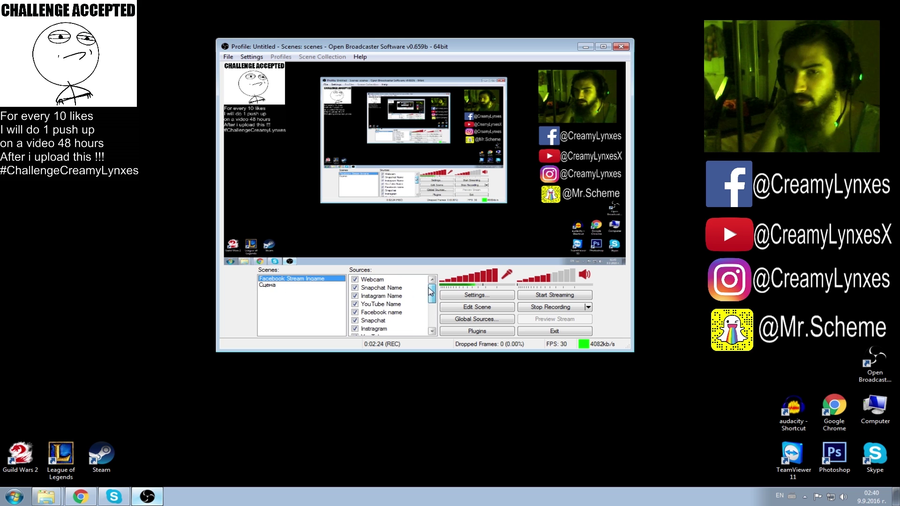
pyautogui.scroll(-3, 431, 294)
pyautogui.rightClick(420, 335)
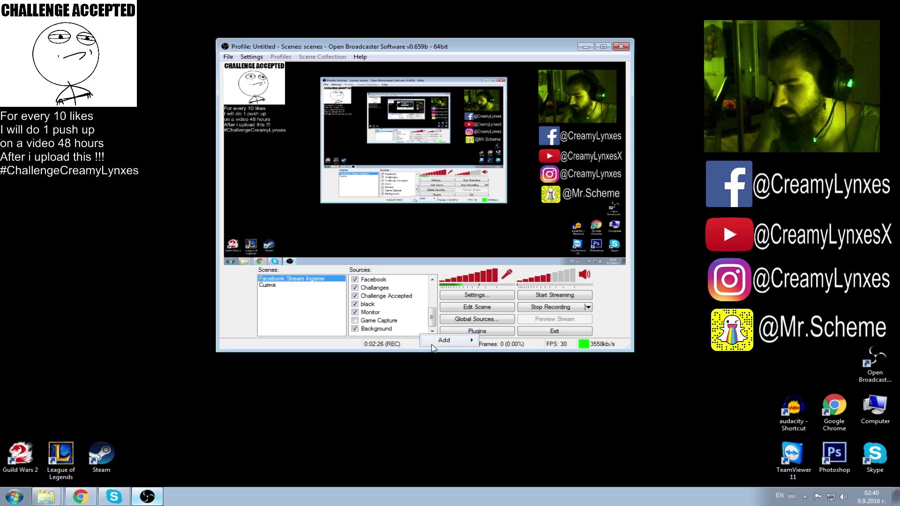
pyautogui.moveTo(444, 340)
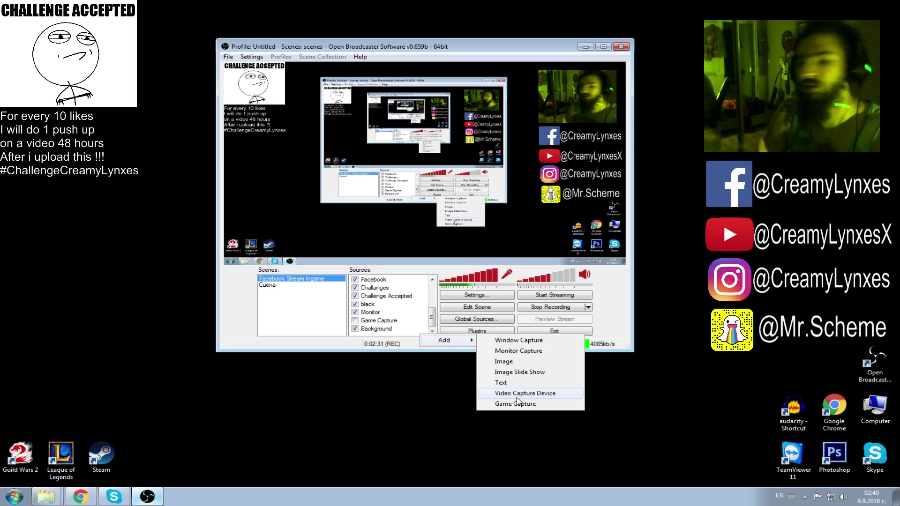
pyautogui.click(422, 325)
pyautogui.scroll(3, 393, 290)
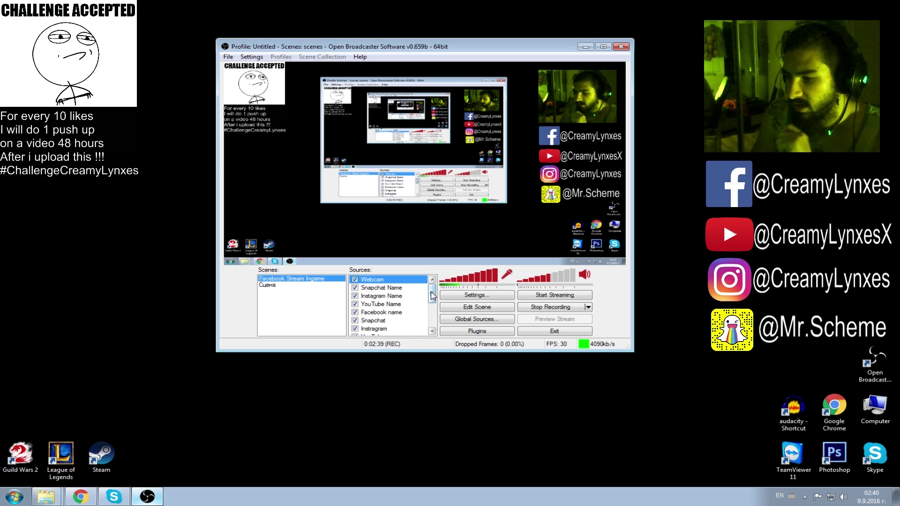
pyautogui.scroll(-5, 404, 316)
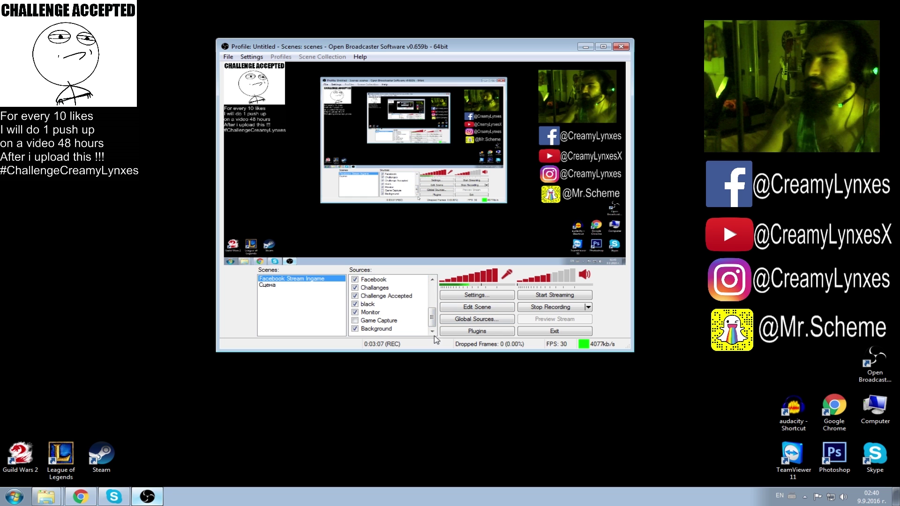
# Nudge the webcam overlay in the Edit Scene preview, then bring up Settings
pyautogui.click(492, 306)
pyautogui.moveTo(568, 122); pyautogui.dragTo(571, 106)
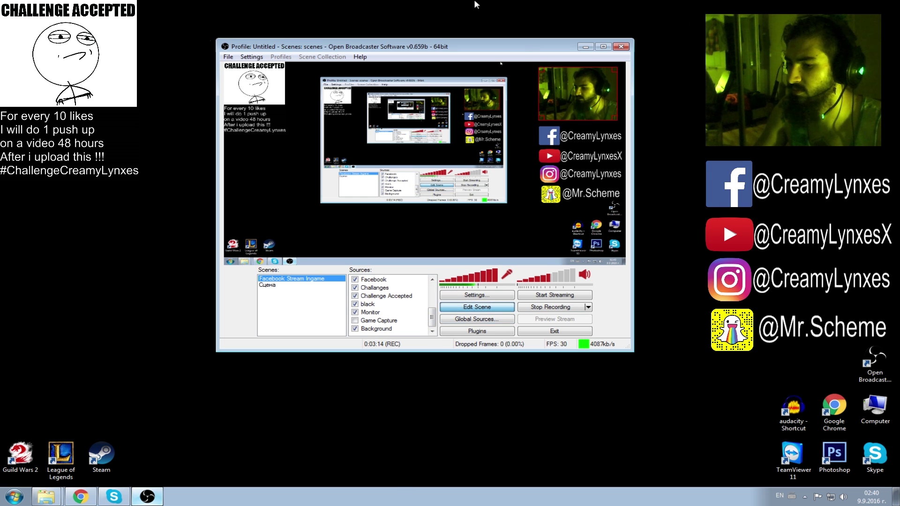
pyautogui.rightClick(28, 141)
pyautogui.press('Escape')
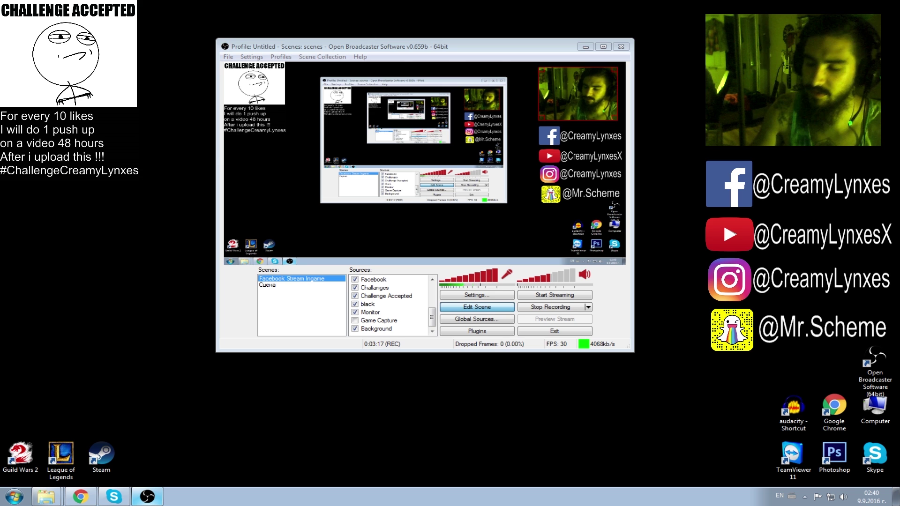
pyautogui.click(432, 279)
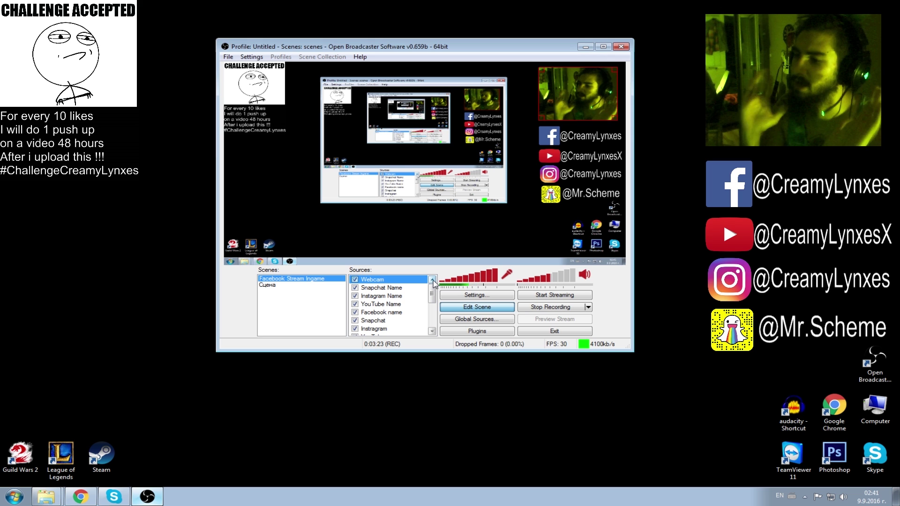
pyautogui.click(509, 295)
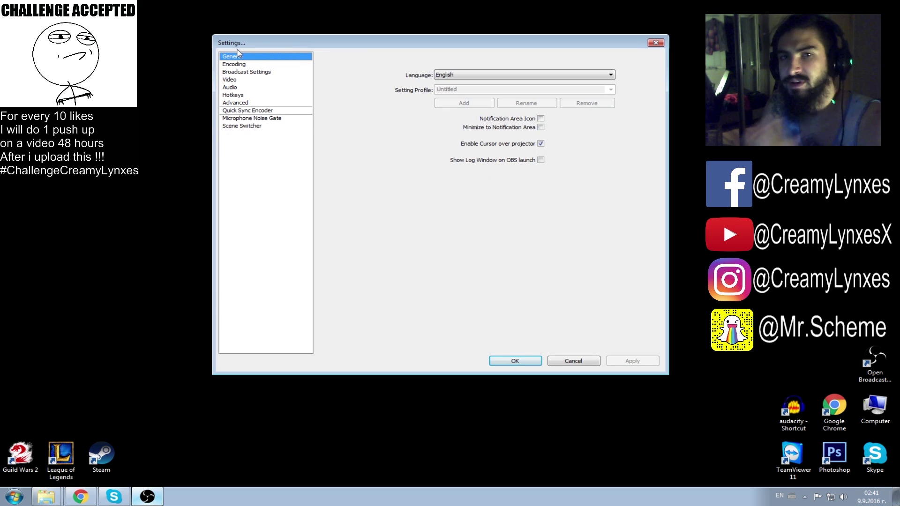
# Set Max Bitrate to 3500 on the Encoding page, then move to Broadcast Settings
pyautogui.click(276, 64)
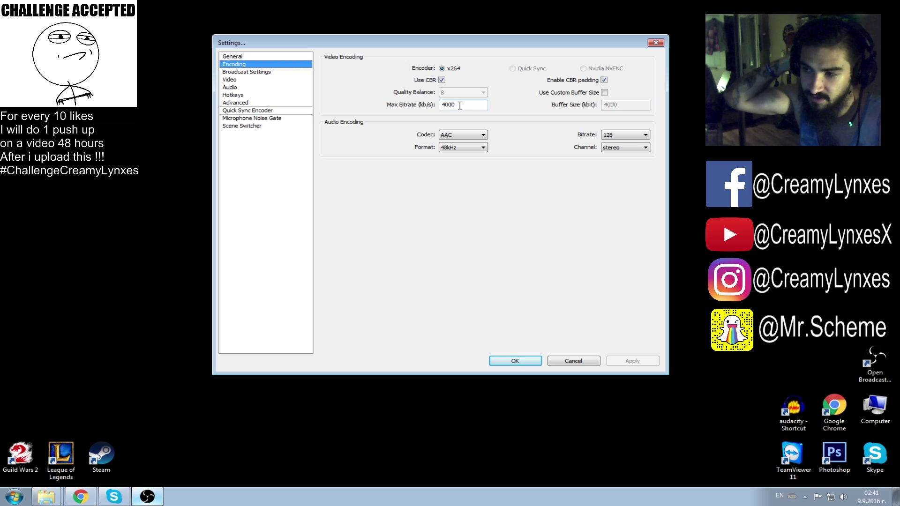
pyautogui.moveTo(459, 105); pyautogui.dragTo(449, 107)
pyautogui.write('3000')
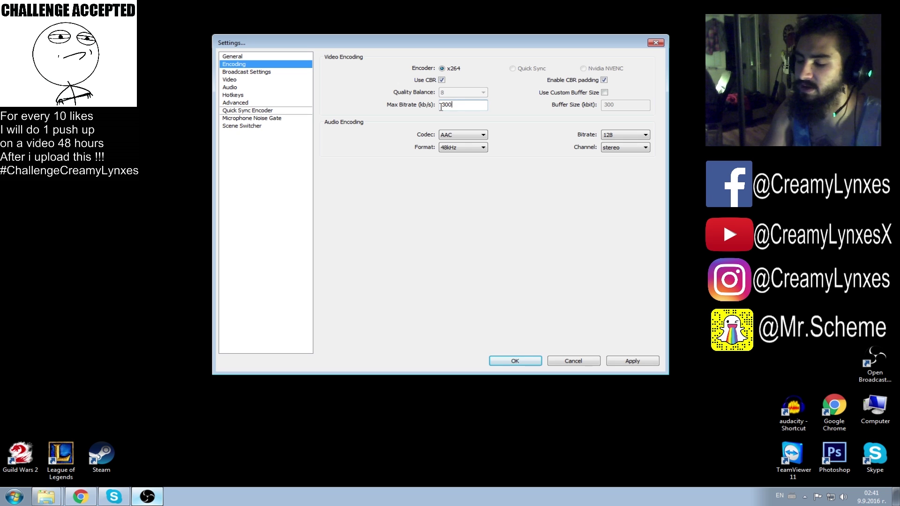
pyautogui.press('BackSpace')
pyautogui.press('BackSpace')
pyautogui.write('500')
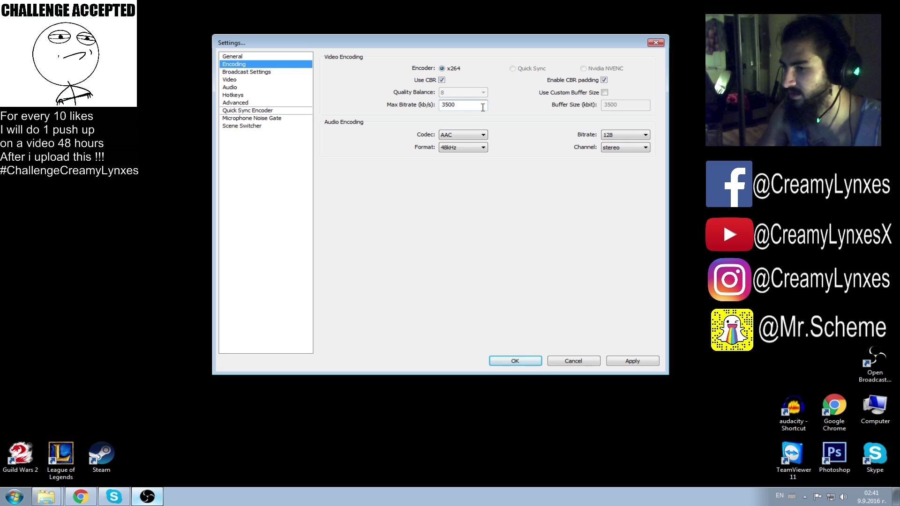
pyautogui.click(282, 73)
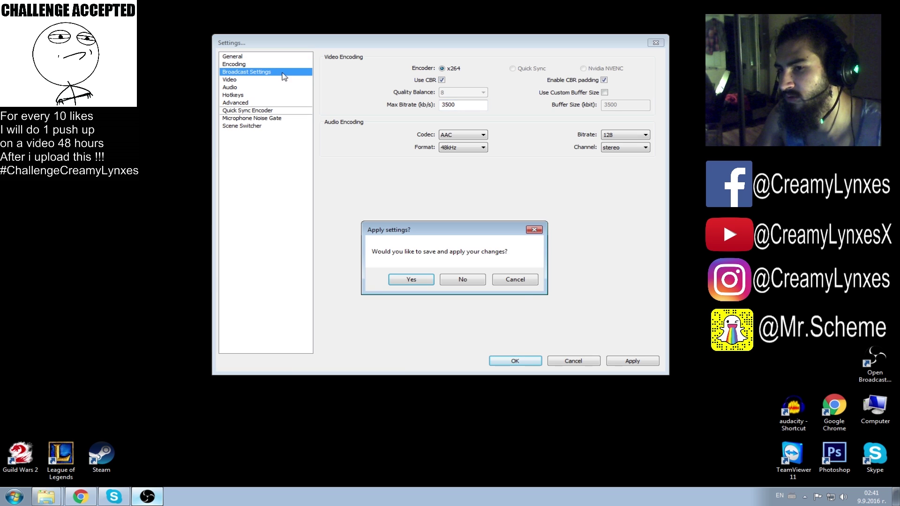
# Apply the 3500 bitrate and keep Live Stream mode with the Custom streaming service
pyautogui.click(411, 280)
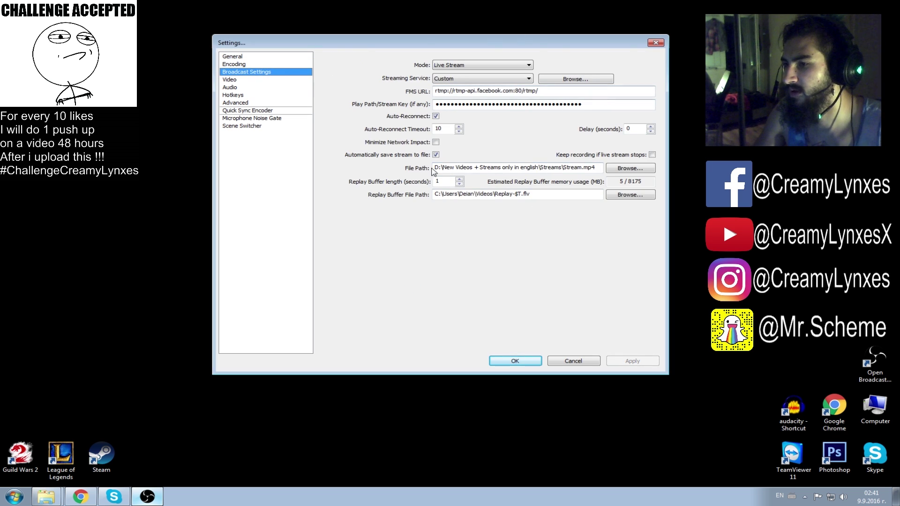
pyautogui.click(491, 66)
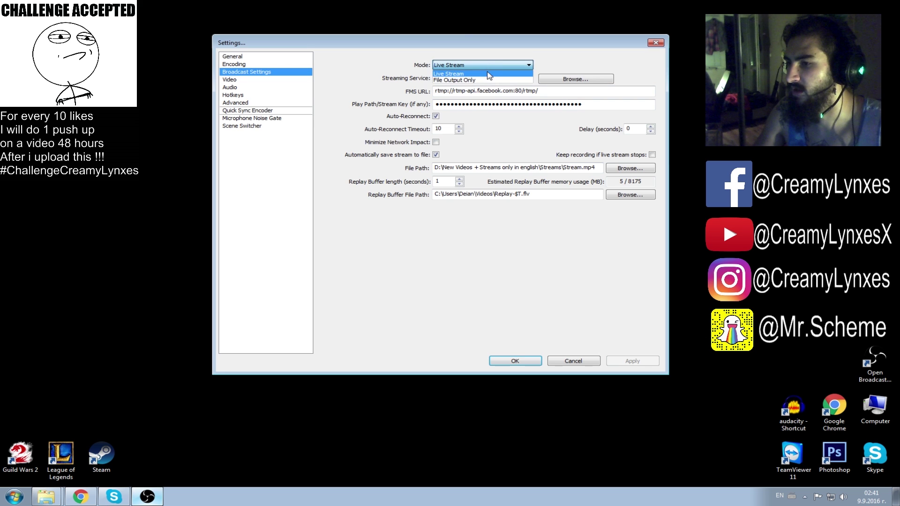
pyautogui.click(488, 73)
pyautogui.click(494, 81)
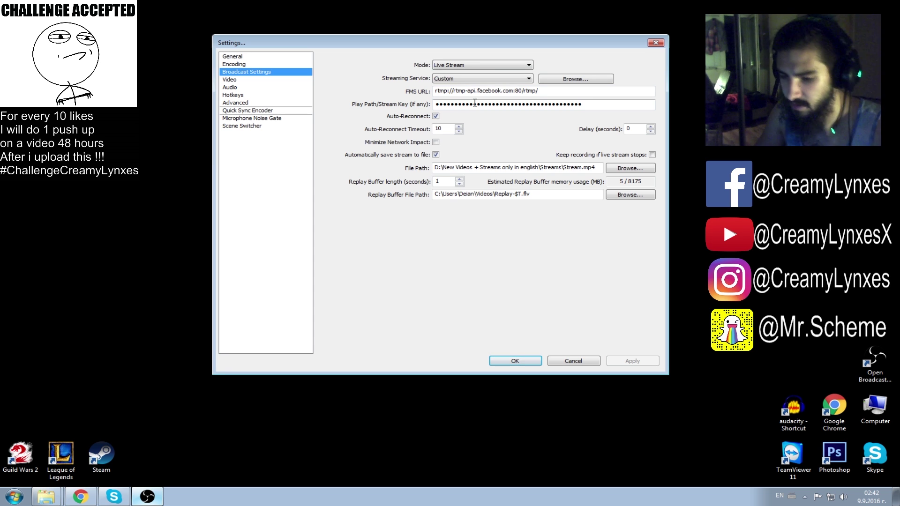
# Switch to Chrome and go to the Creamy Lynxes page's Videos, then Video Library
pyautogui.hotkey('alt', 'Tab')
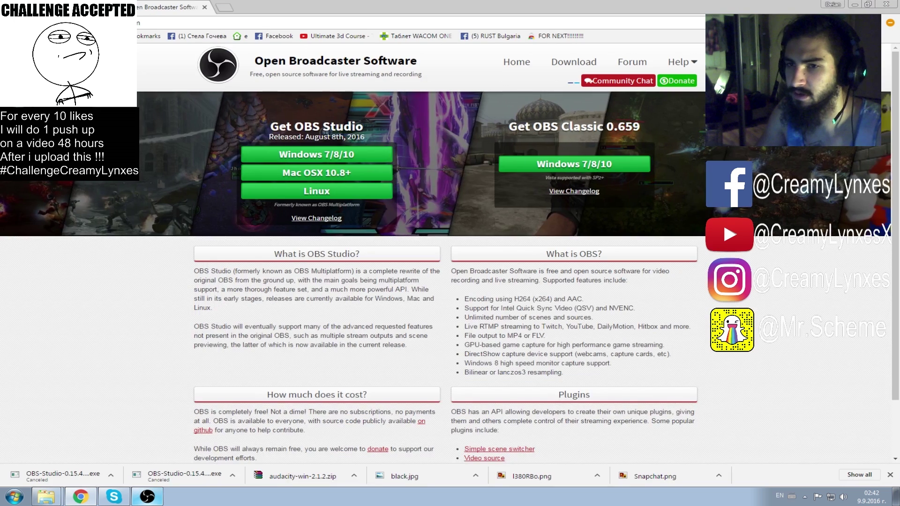
pyautogui.hotkey('ctrl', 'shift', 'Tab')
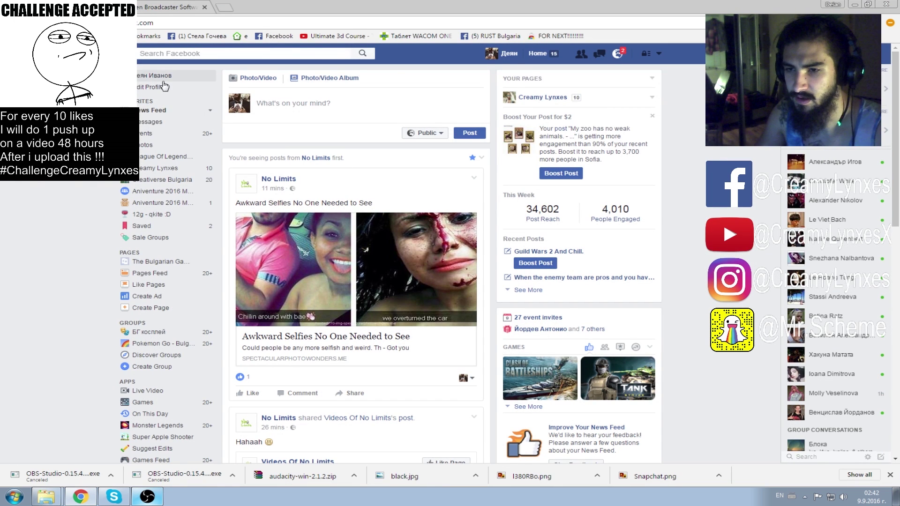
pyautogui.click(336, 53)
pyautogui.click(193, 85)
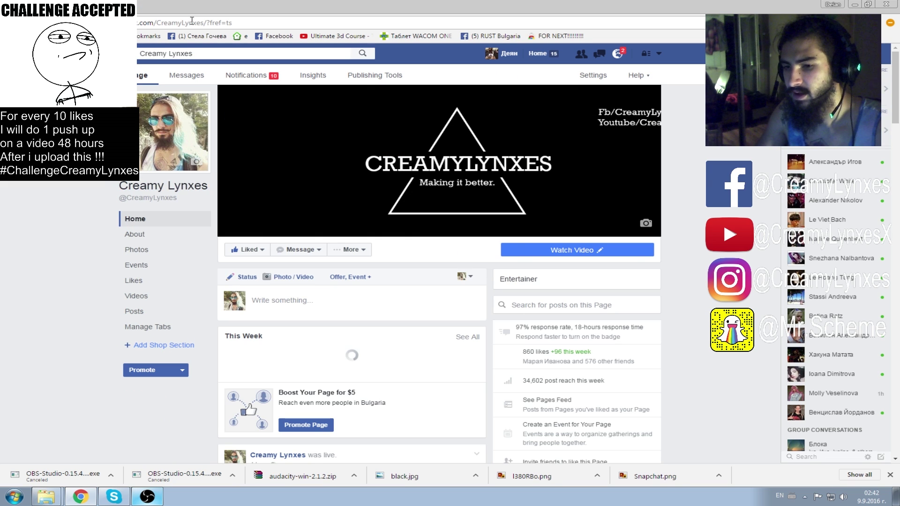
pyautogui.click(141, 297)
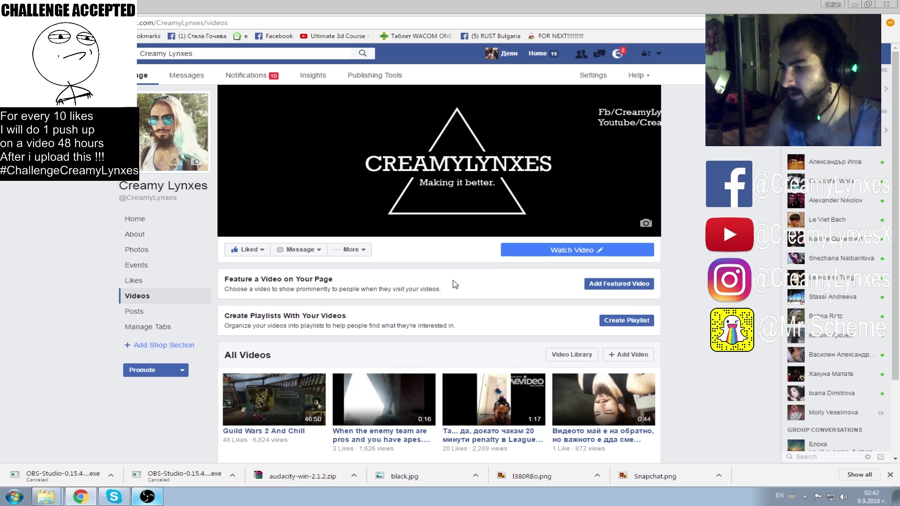
pyautogui.click(583, 356)
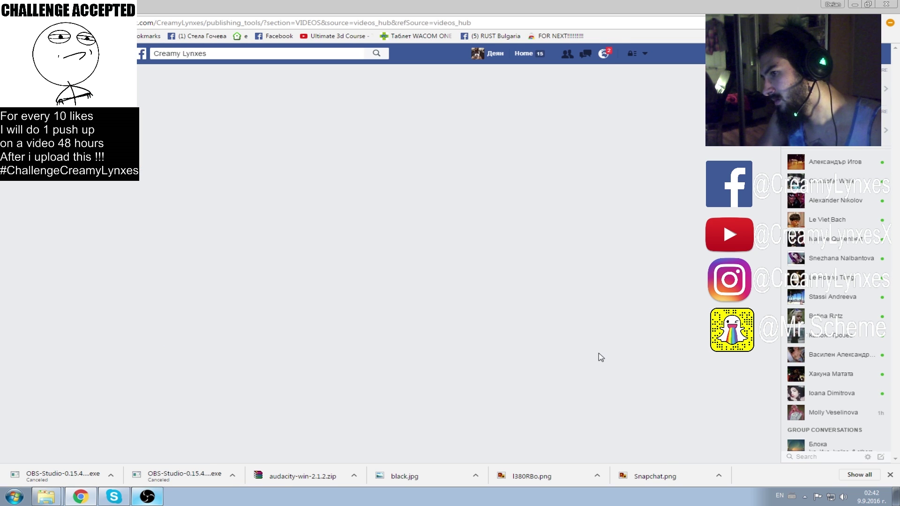
pyautogui.scroll(-1, 602, 350)
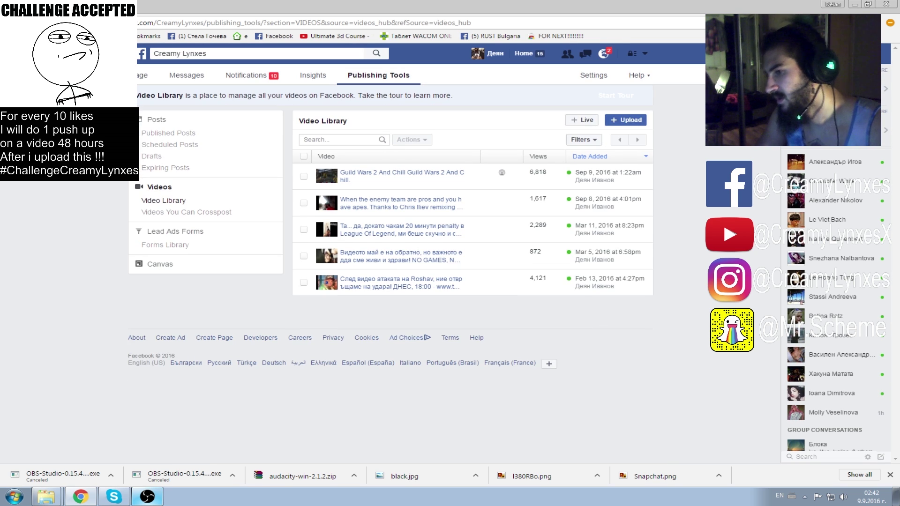
# Create a new Facebook live video and copy its server URL and stream key into OBS
pyautogui.click(582, 121)
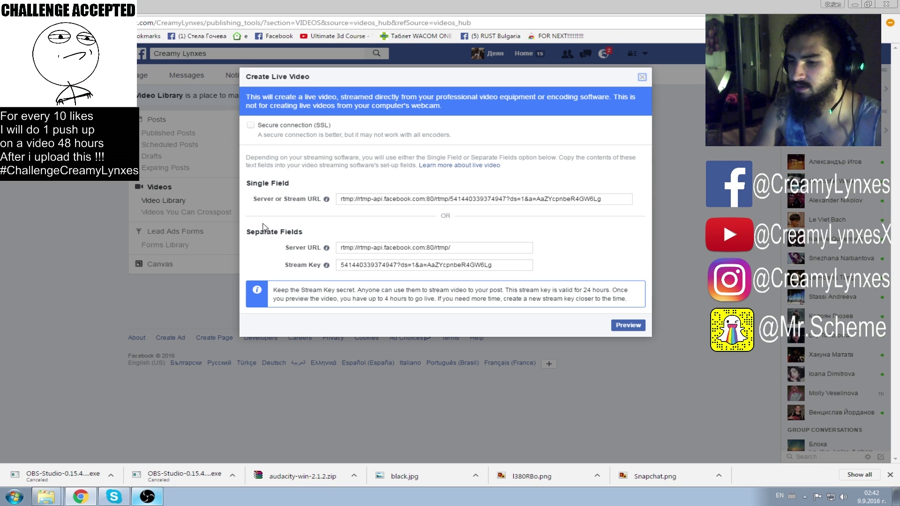
pyautogui.click(351, 250)
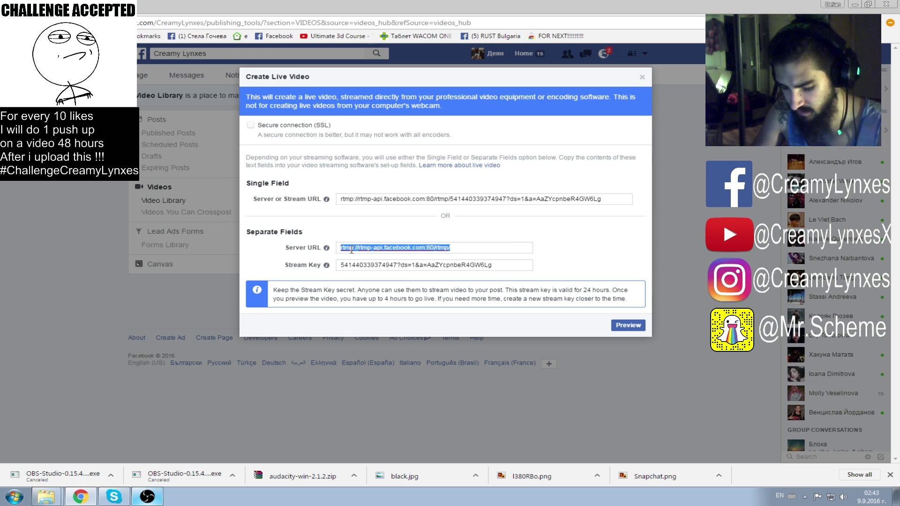
pyautogui.hotkey('alt', 'Tab')
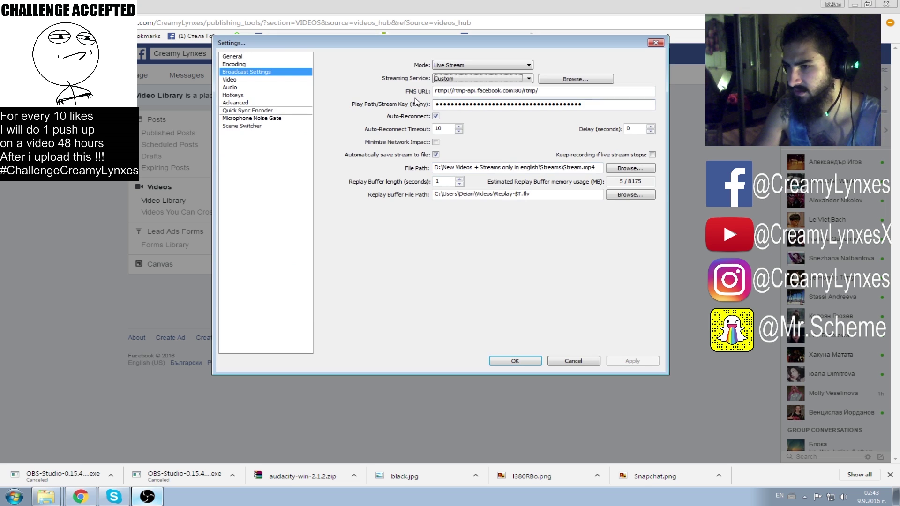
pyautogui.hotkey('alt', 'Tab')
pyautogui.click(368, 267)
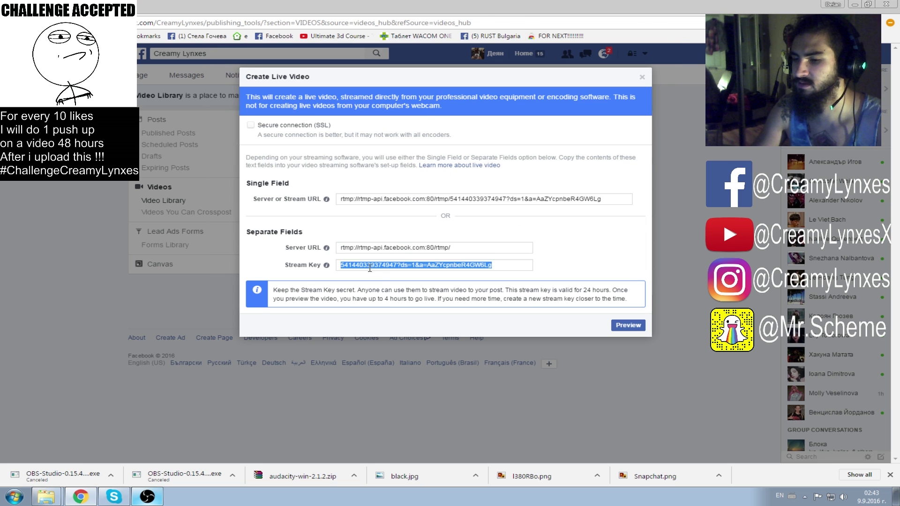
pyautogui.hotkey('alt', 'Tab')
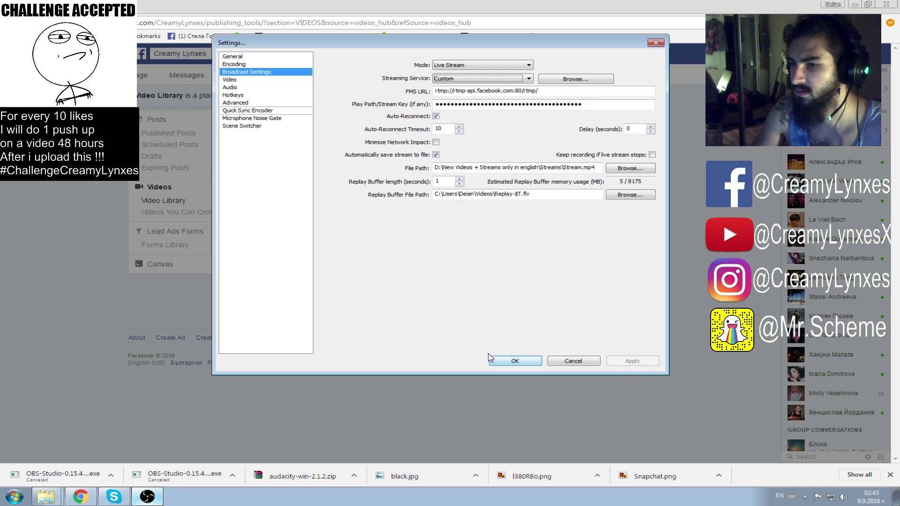
pyautogui.click(509, 362)
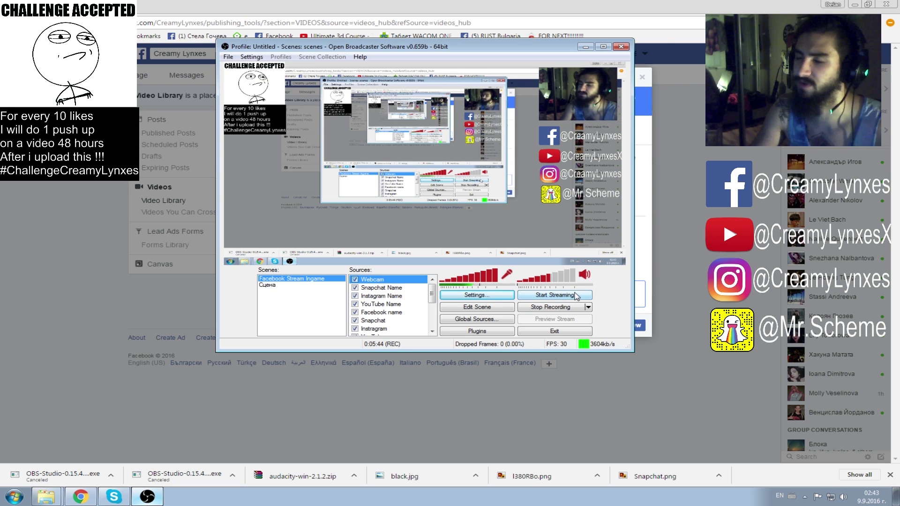
pyautogui.click(639, 276)
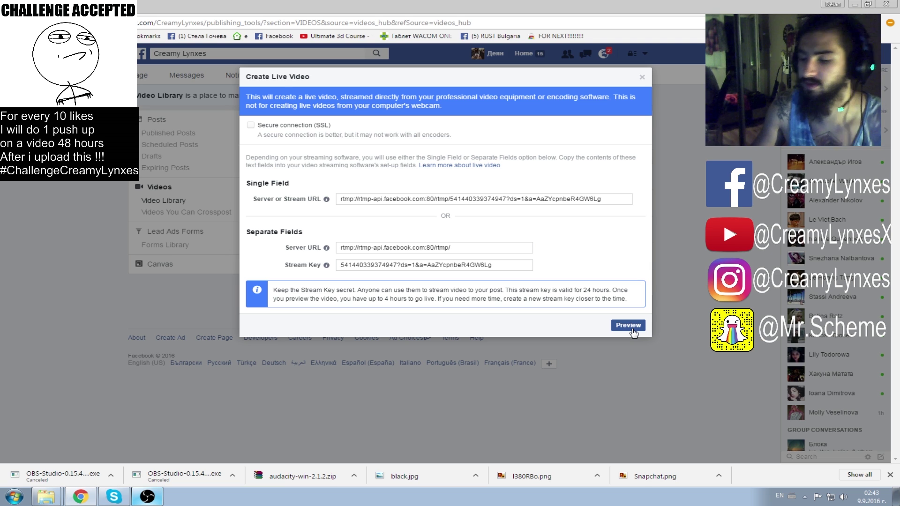
pyautogui.hotkey('alt', 'Tab')
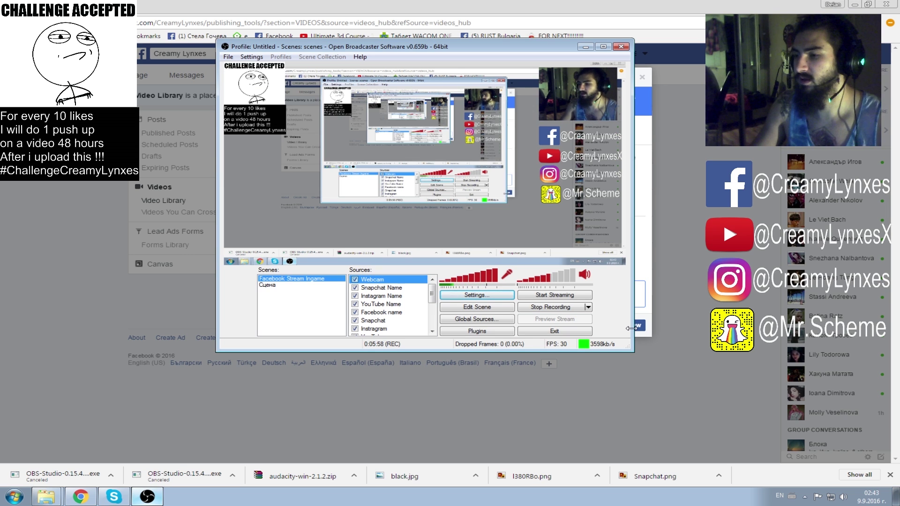